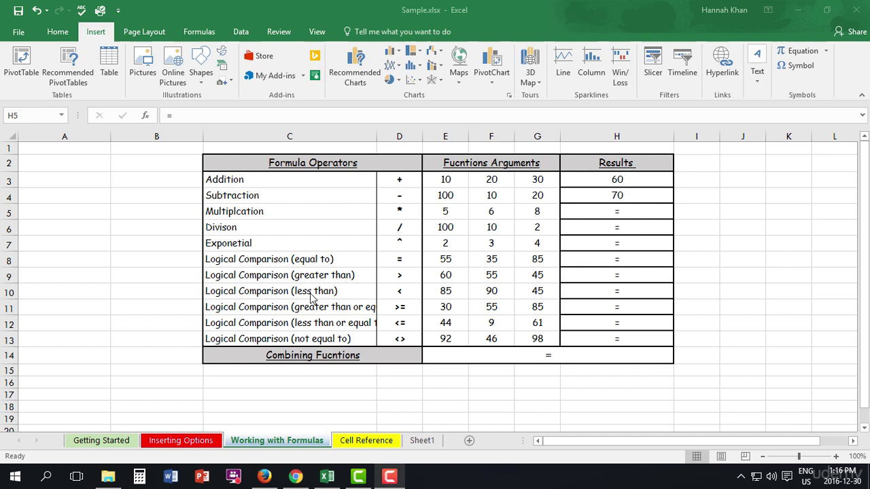
# - Enter the formula =5*6*8 in H5 as the multiplication result
pyautogui.click(610, 212)
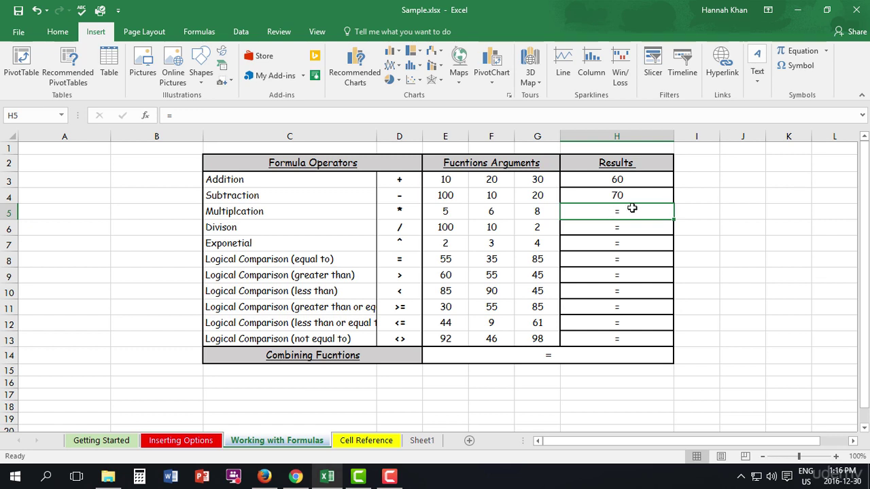
pyautogui.write('+')
pyautogui.press('Home')
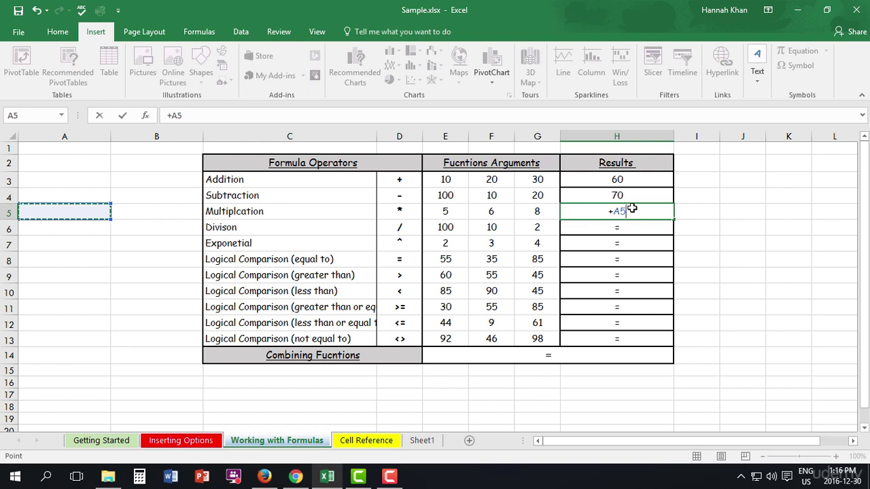
pyautogui.press('BackSpace')
pyautogui.press('Escape')
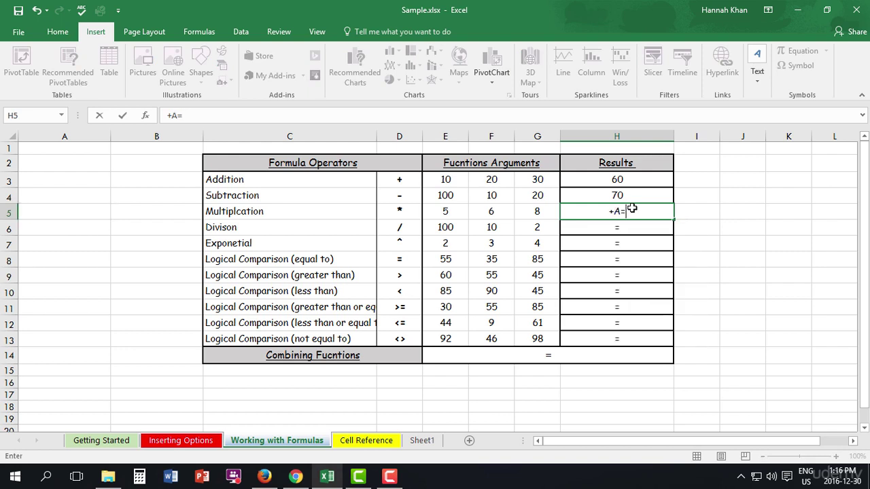
pyautogui.press('BackSpace')
pyautogui.press('BackSpace')
pyautogui.write('=5*6*8')
pyautogui.press('Return')
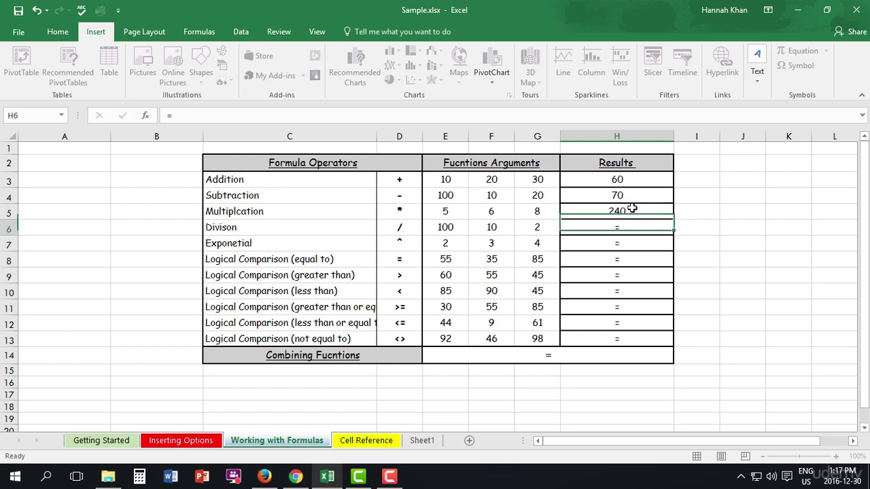
# - Replace the multiplication result in H5 with the cell-reference formula =E5*F5*G5
pyautogui.click(625, 213)
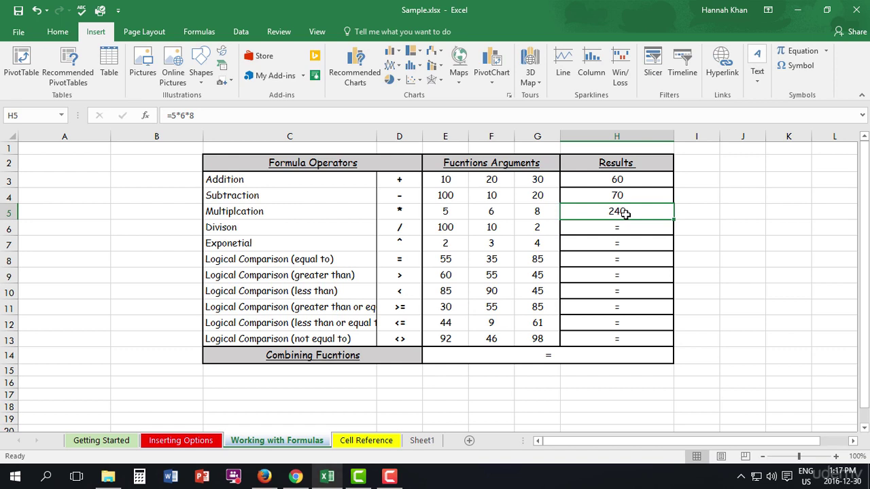
pyautogui.press('BackSpace')
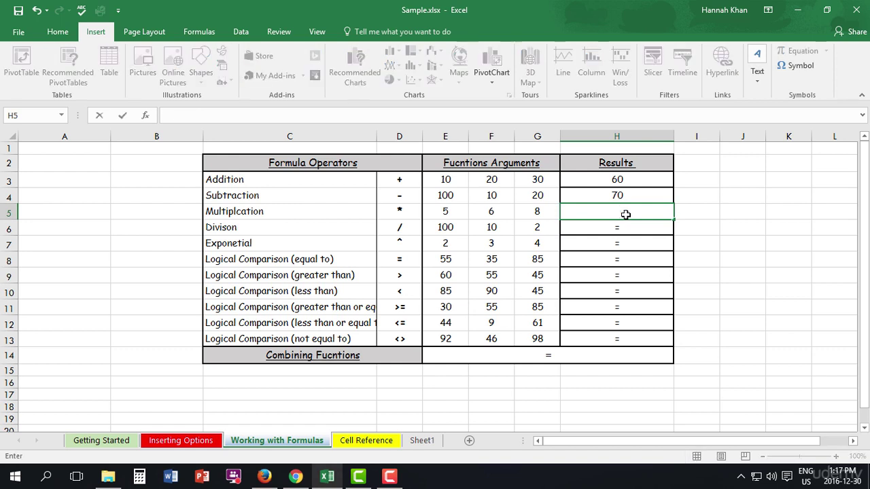
pyautogui.write('=')
pyautogui.click(447, 214)
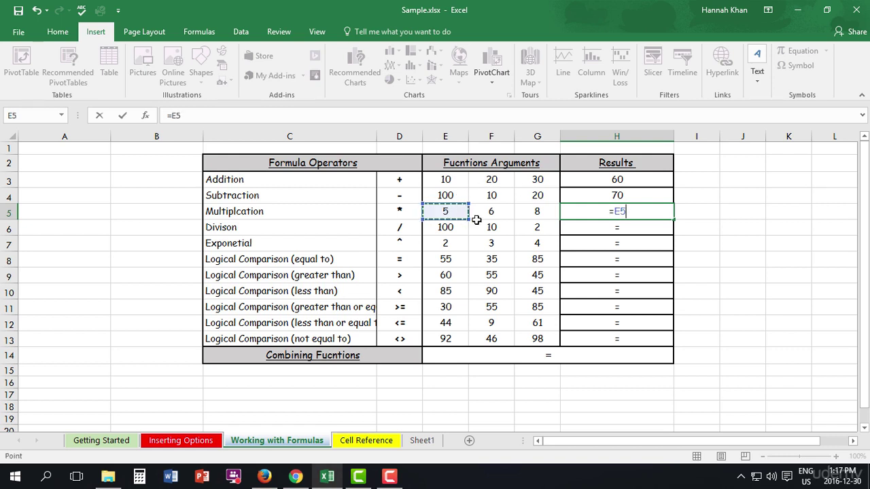
pyautogui.write('*')
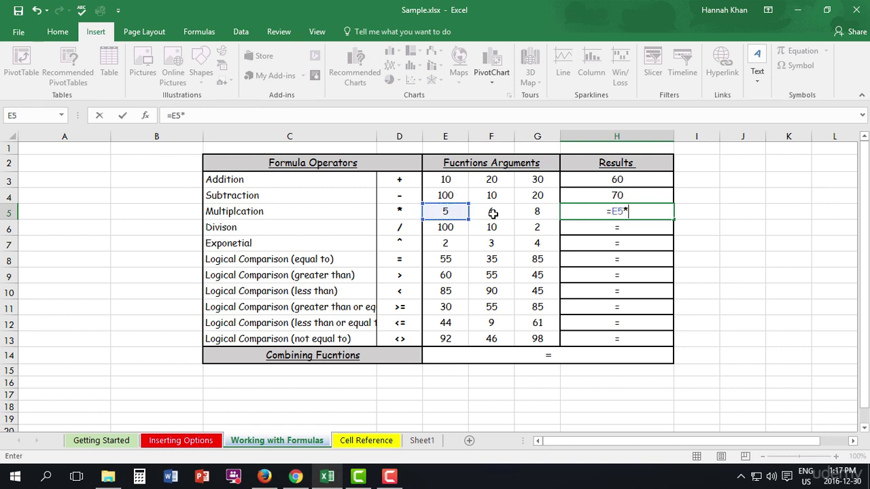
pyautogui.click(493, 213)
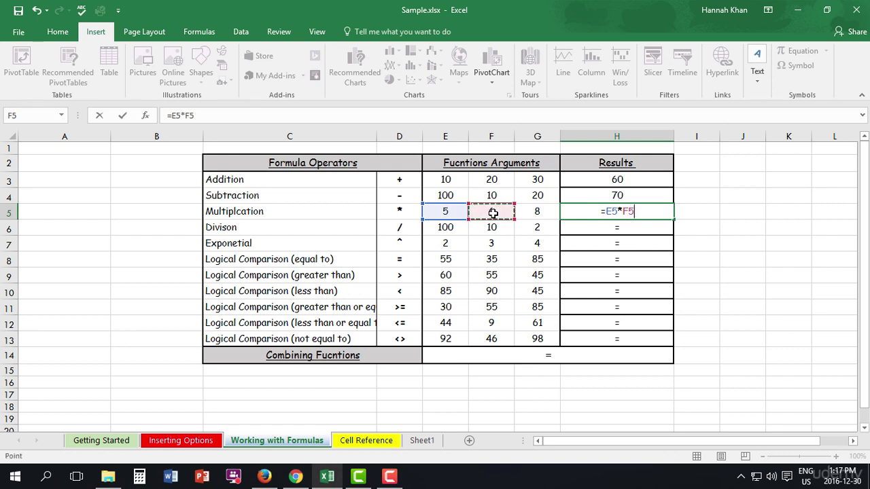
pyautogui.write('*')
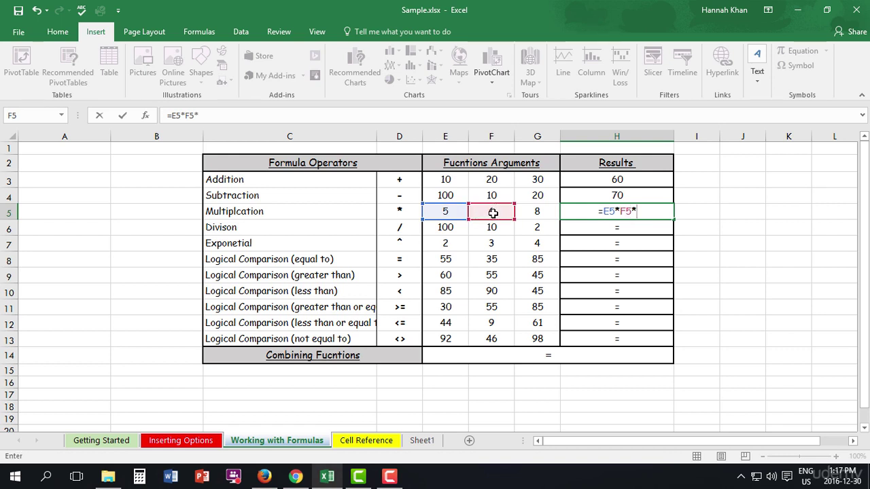
pyautogui.click(532, 214)
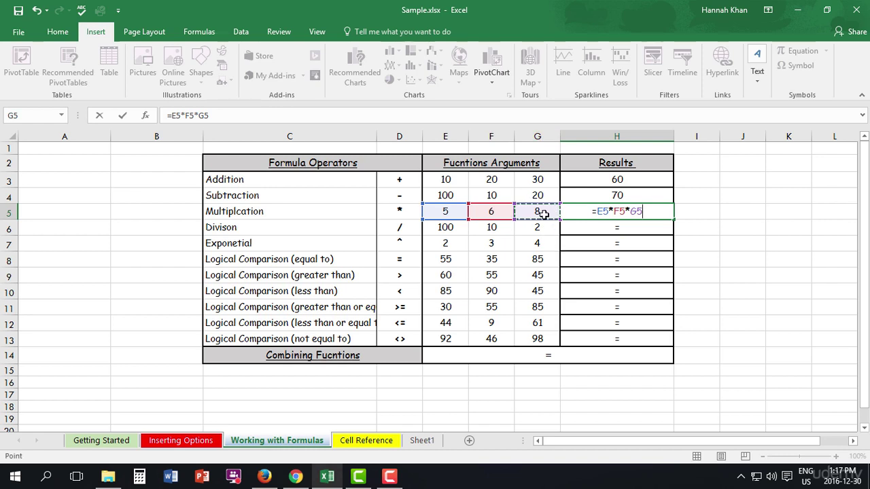
pyautogui.press('Return')
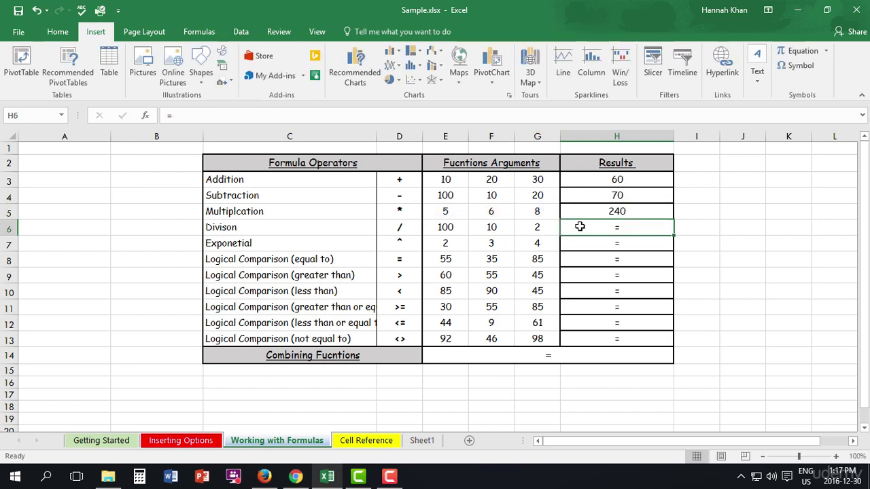
pyautogui.click(628, 213)
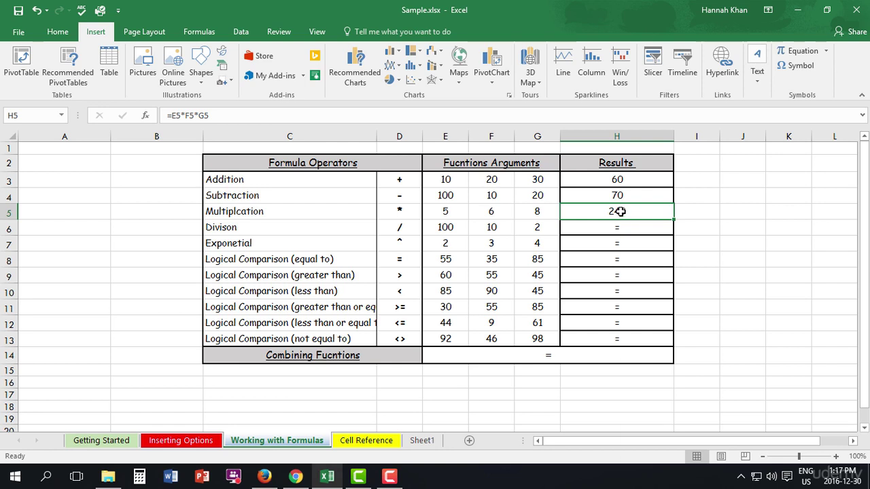
pyautogui.rightClick(627, 214)
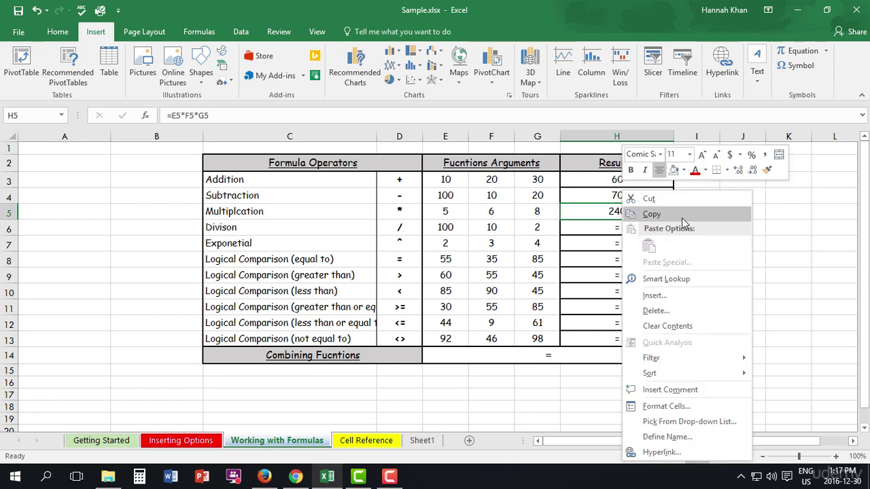
pyautogui.click(770, 227)
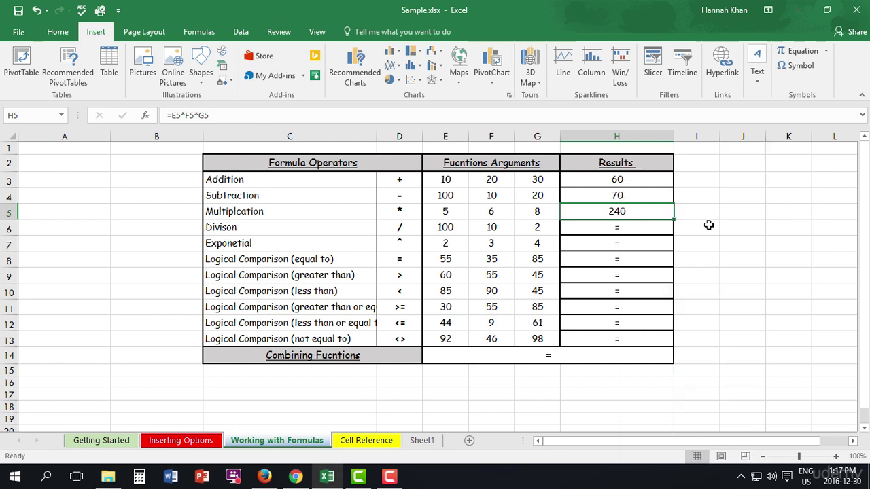
# - Overwrite the multiplication result in H5 with 5*6*8, leaving out the equals sign
pyautogui.doubleClick(636, 213)
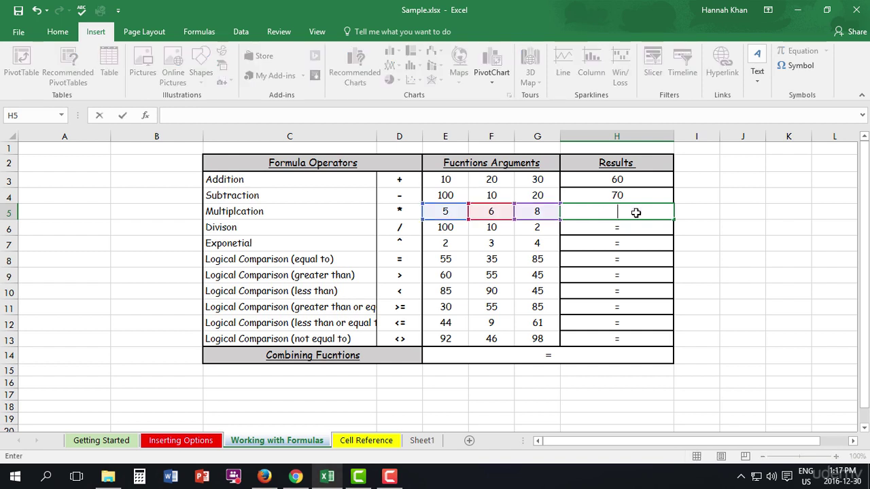
pyautogui.write('5*6*')
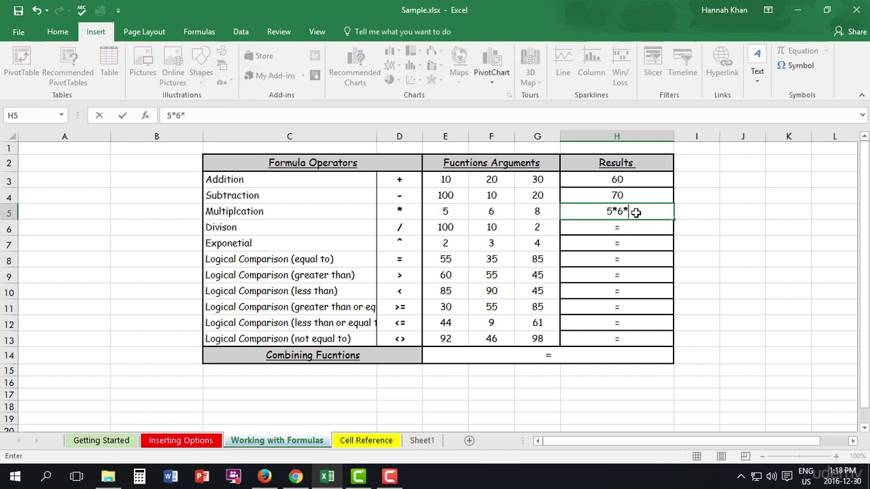
pyautogui.write('8')
pyautogui.press('Return')
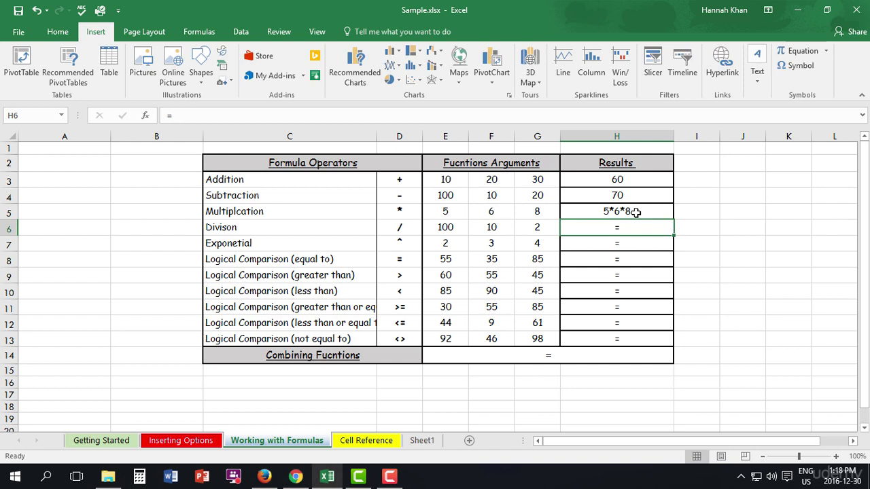
# - Add an equals sign in front of the H5 entry so the cell contains the formula =5*6*8
pyautogui.click(635, 212)
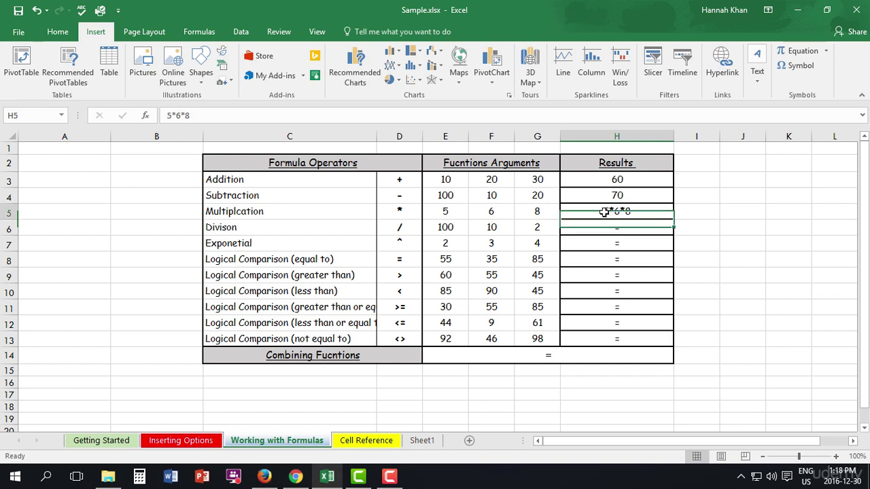
pyautogui.click(165, 116)
pyautogui.click(165, 116)
pyautogui.write('=')
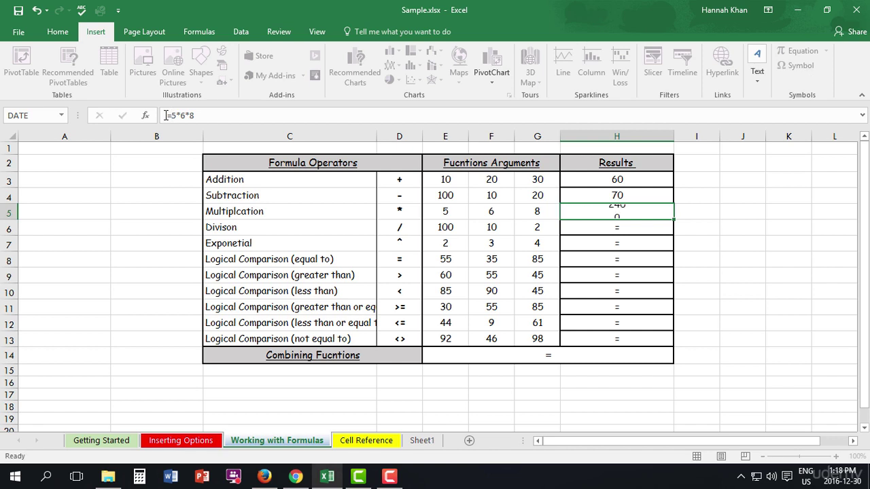
pyautogui.press('Return')
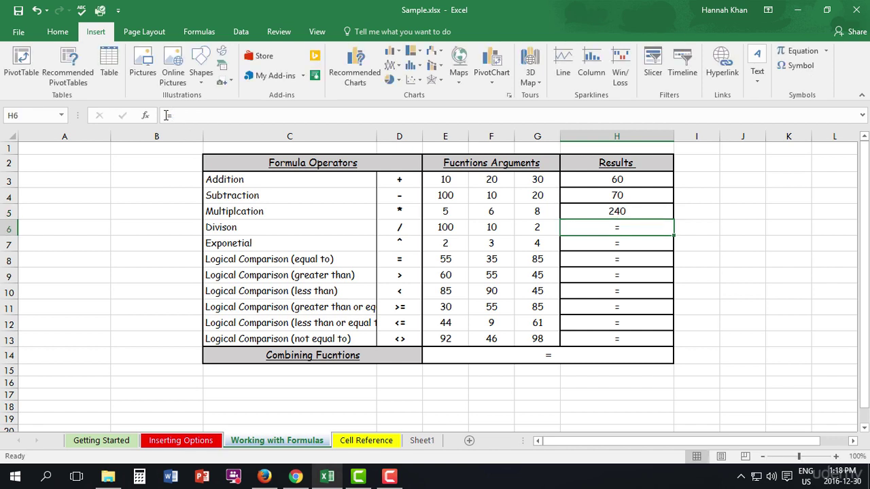
pyautogui.click(596, 212)
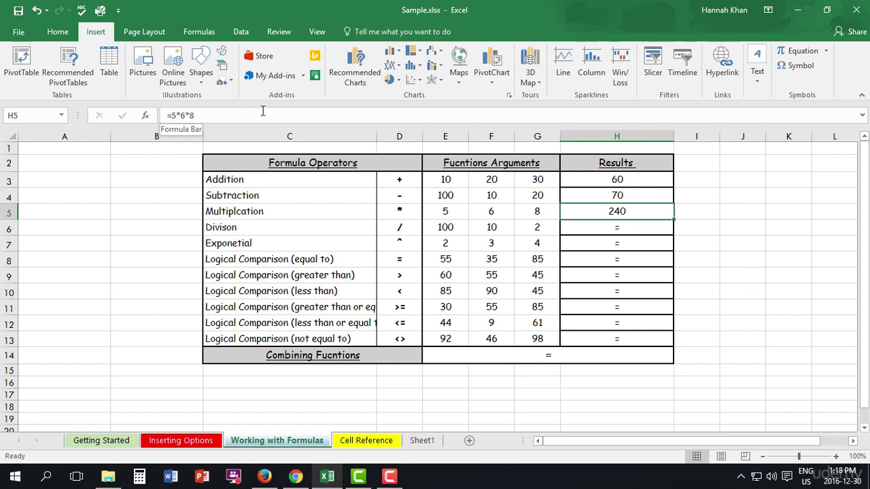
# - Enter the formula =10/10/2 in H6 as the division result
pyautogui.click(630, 234)
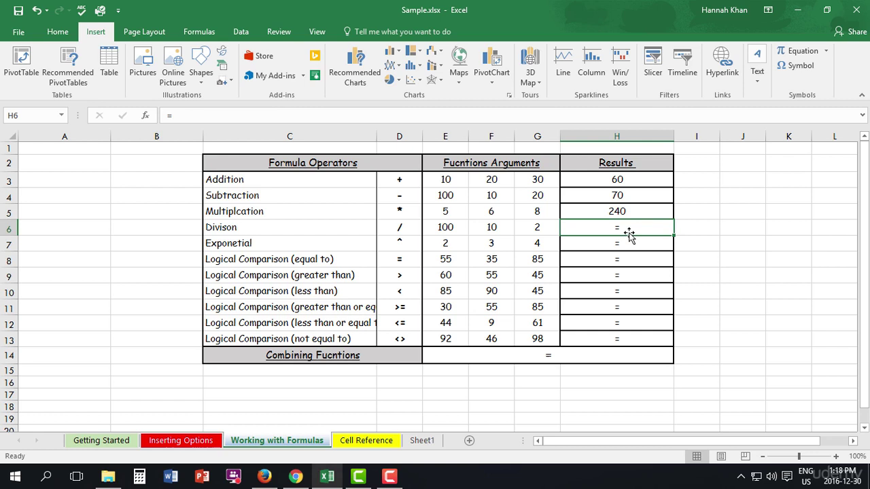
pyautogui.write('=')
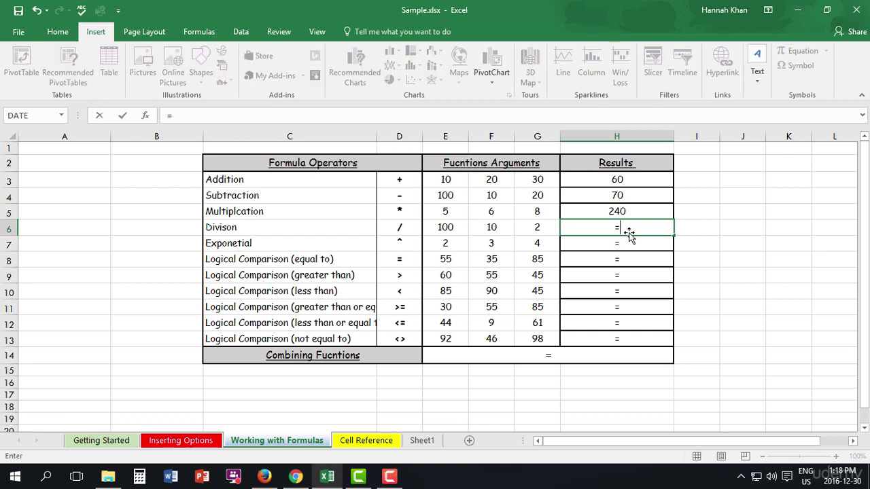
pyautogui.write('10/10/2')
pyautogui.press('Return')
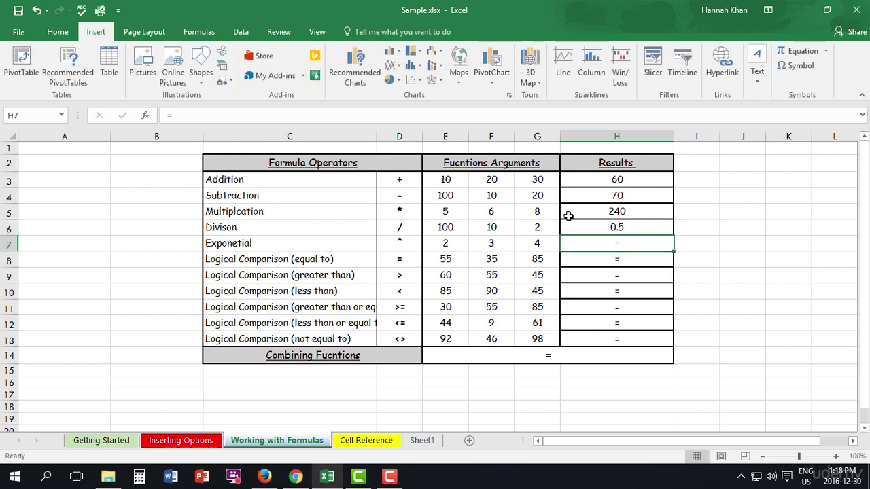
# - Replace the division formula in H6 with the cell-reference formula =E6/F6/G6
pyautogui.click(615, 226)
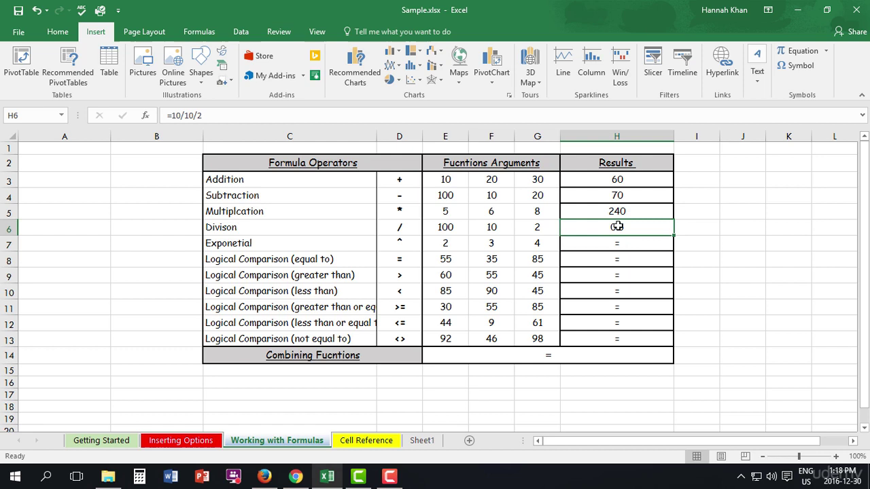
pyautogui.press('BackSpace')
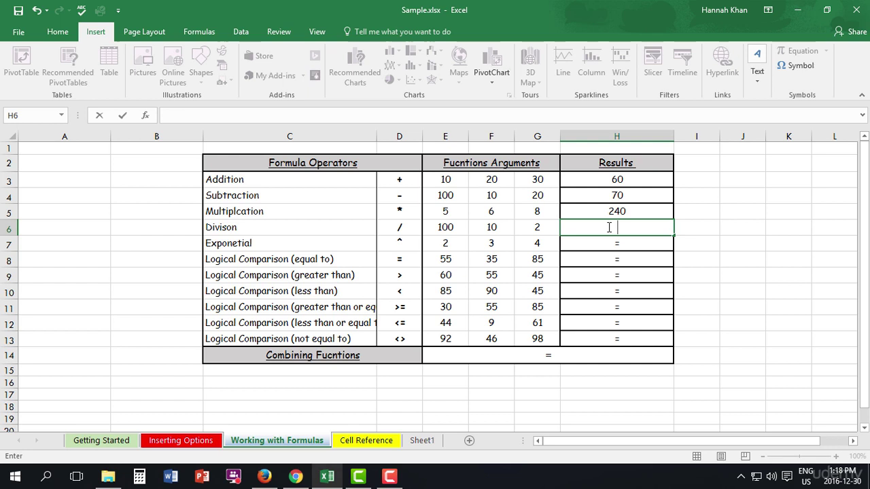
pyautogui.write('=')
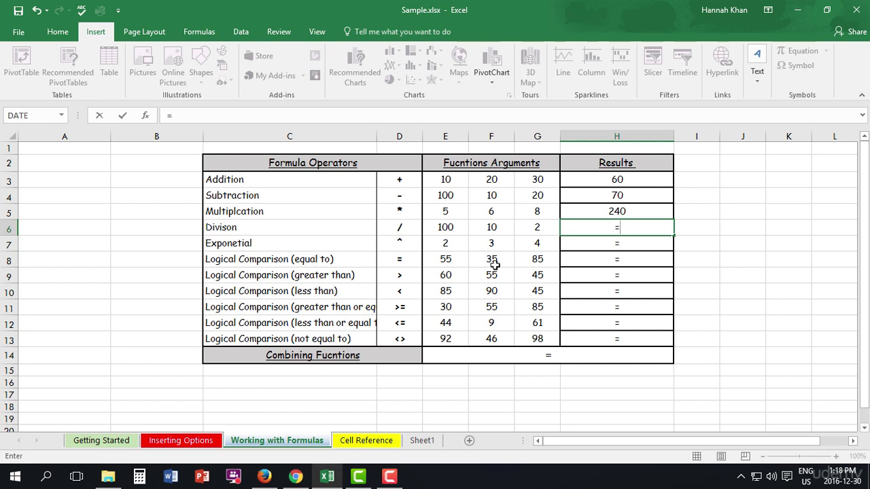
pyautogui.click(449, 227)
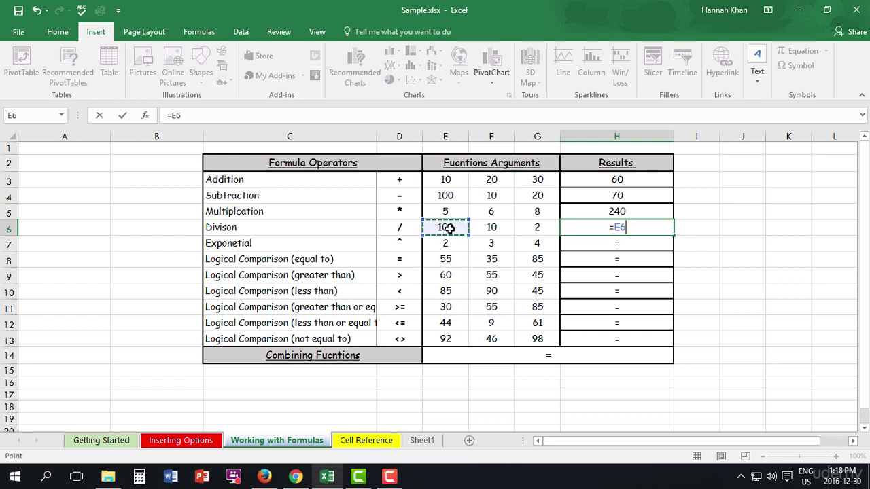
pyautogui.write('/')
pyautogui.click(493, 228)
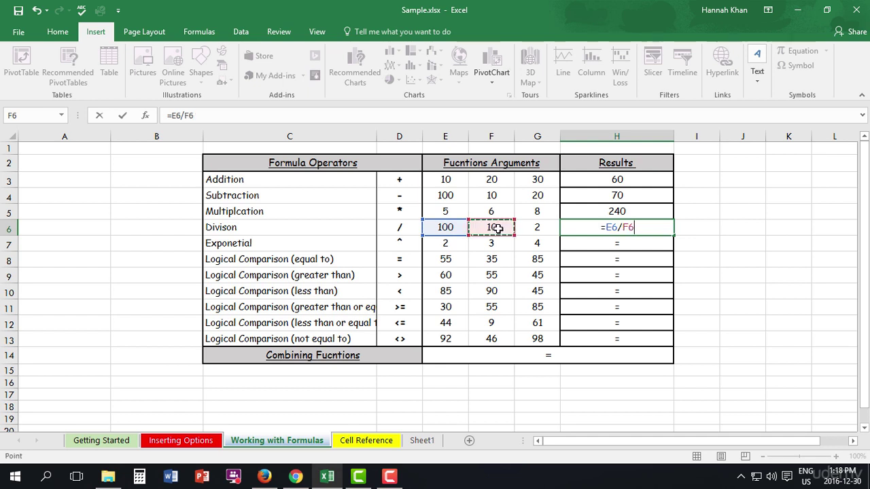
pyautogui.write('/')
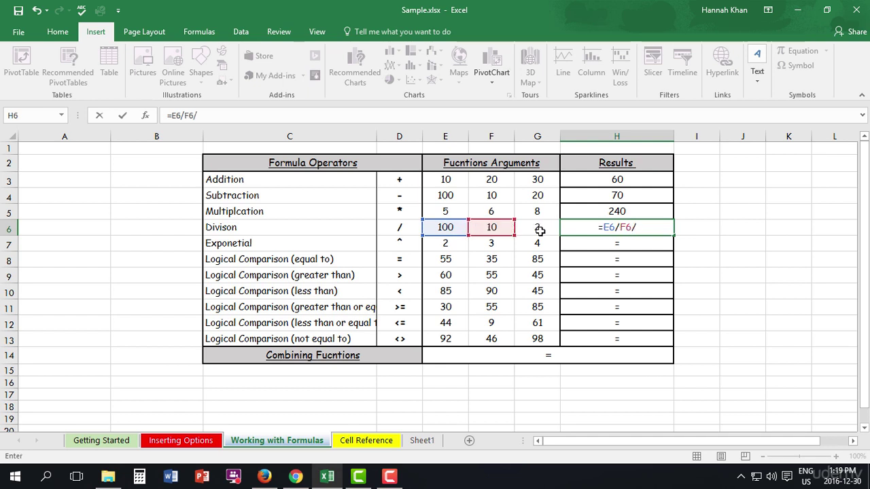
pyautogui.click(537, 227)
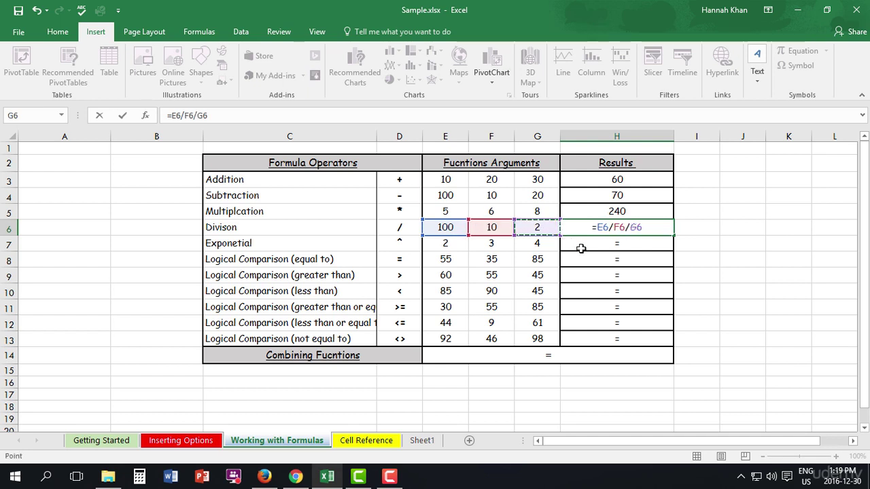
pyautogui.press('Return')
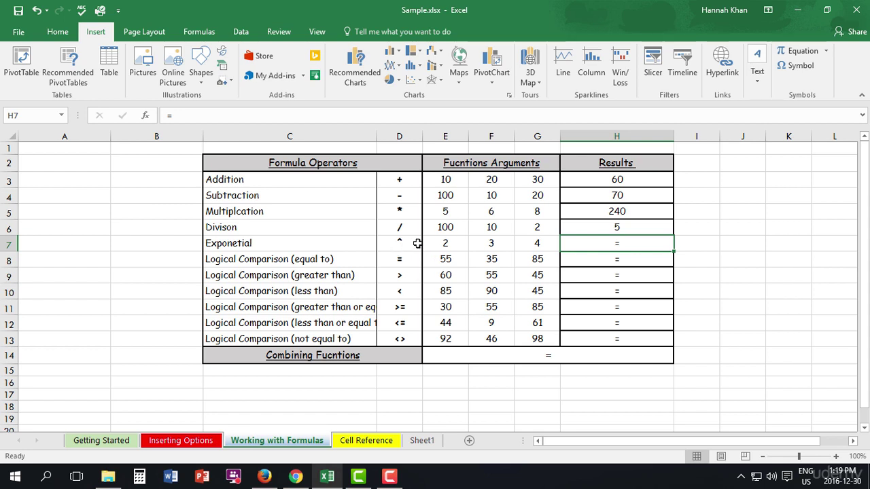
# - Enter the formula =2^3 in H7 as the exponential result
pyautogui.doubleClick(606, 245)
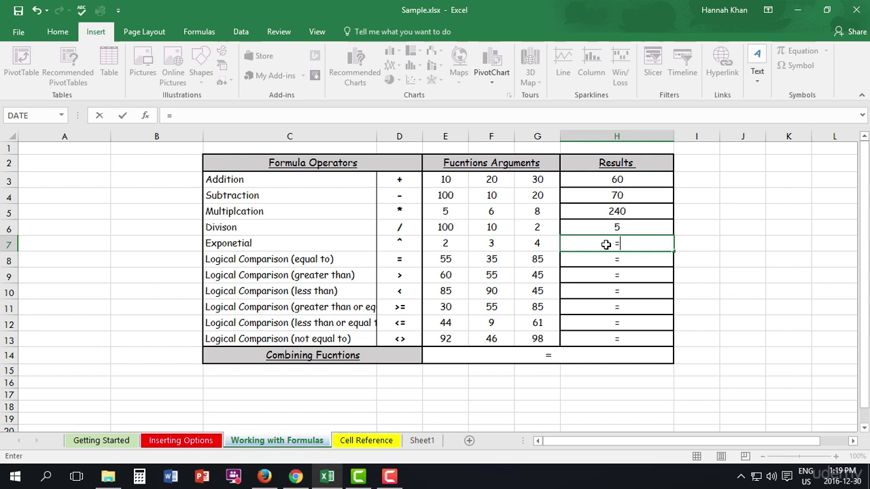
pyautogui.write('2^3')
pyautogui.press('Return')
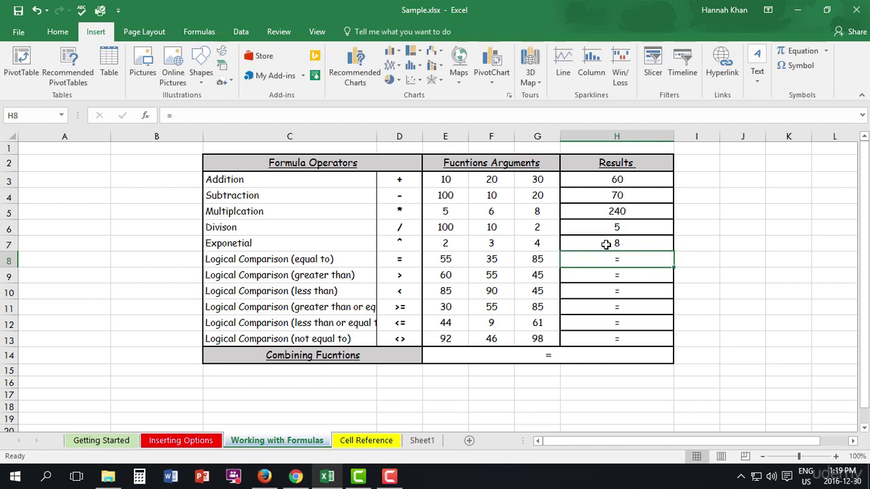
# - Extend the exponential formula in H7 with the third argument so it reads =2^3^4
pyautogui.click(606, 244)
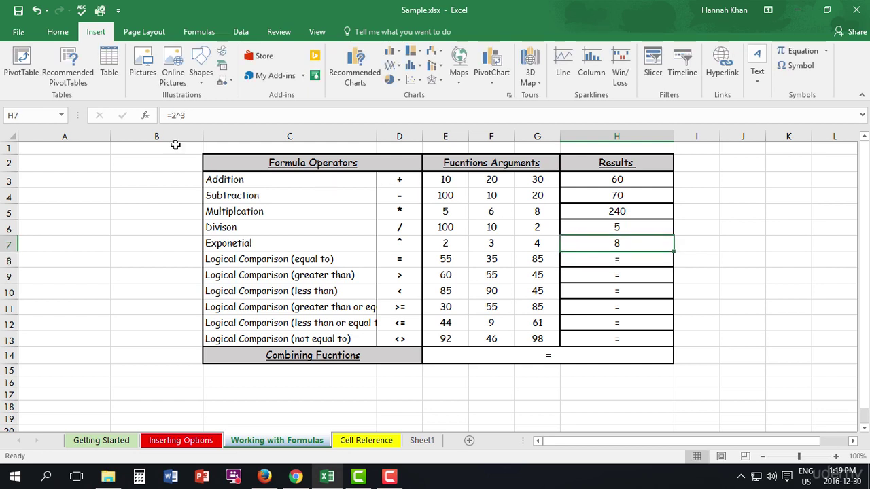
pyautogui.click(198, 116)
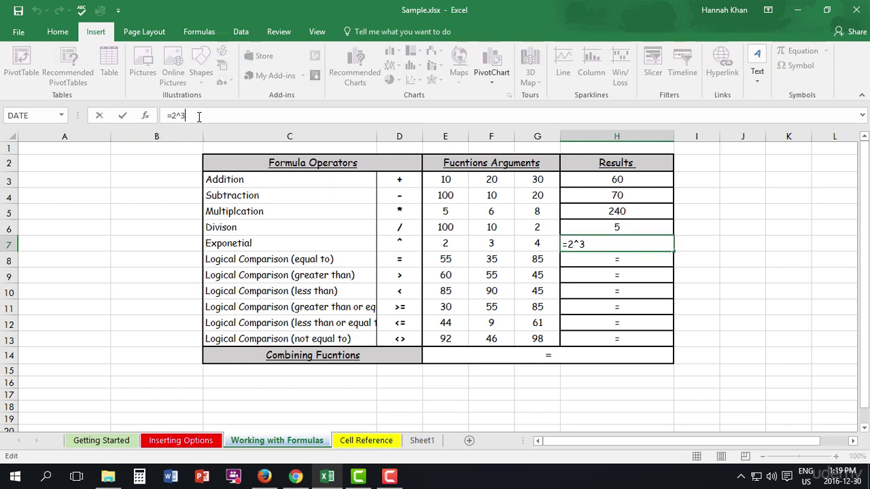
pyautogui.write('^4')
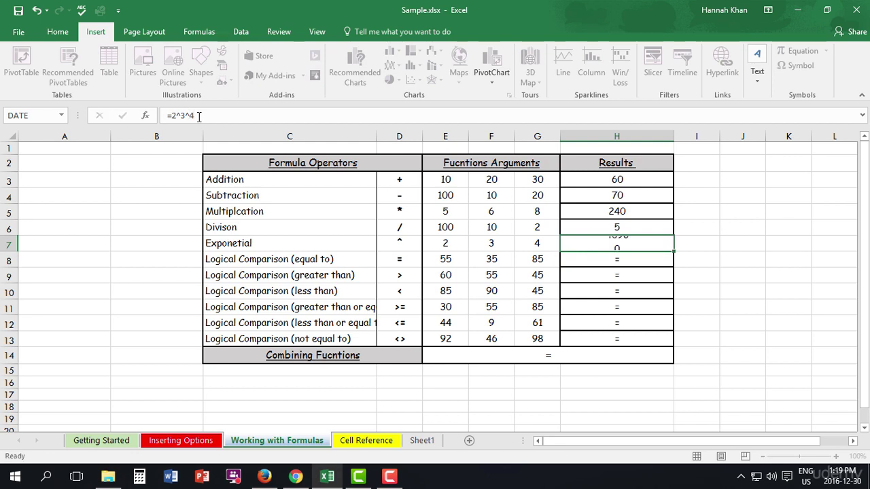
pyautogui.press('Return')
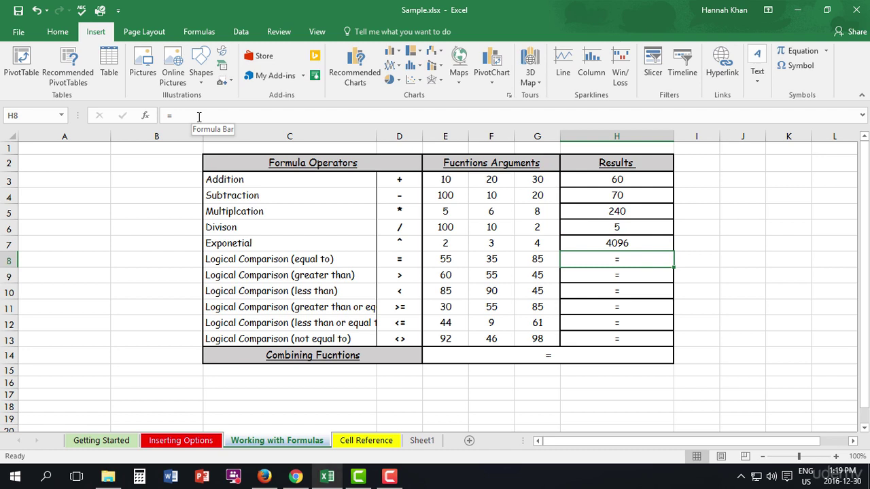
# - Clear the equals sign from H8 and the exponential formula from H7, leaving both cells empty
pyautogui.click(196, 116)
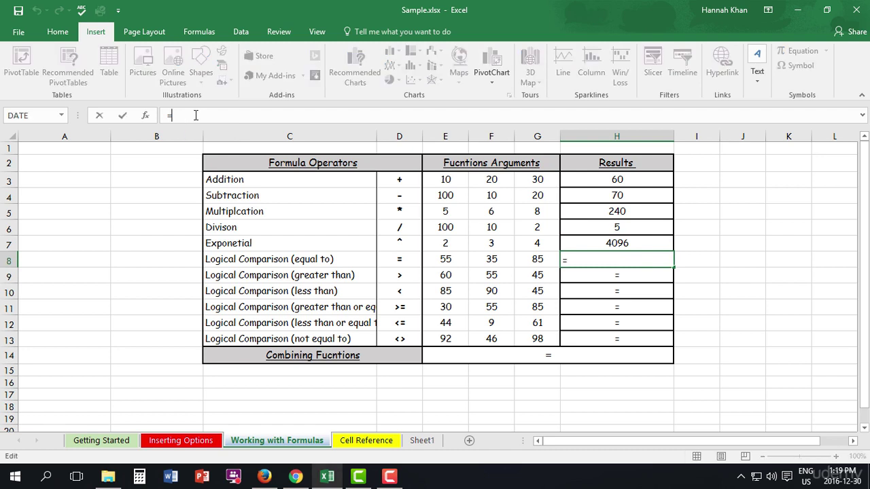
pyautogui.press('BackSpace')
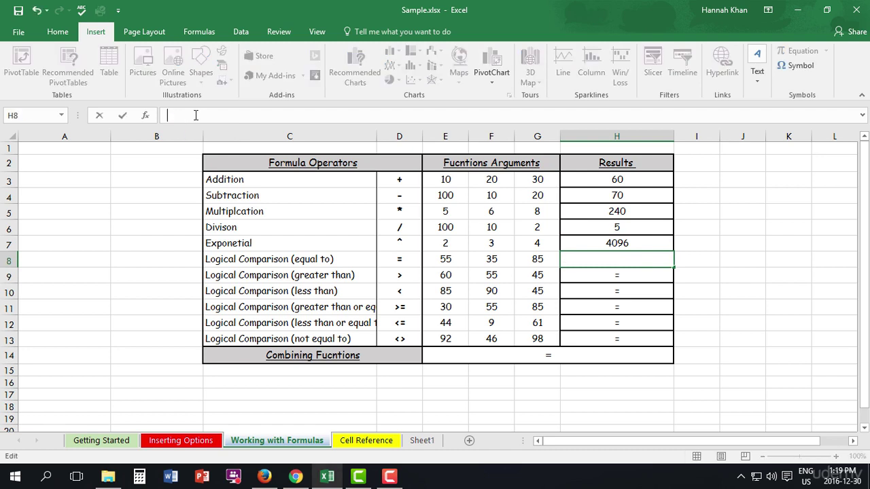
pyautogui.click(623, 245)
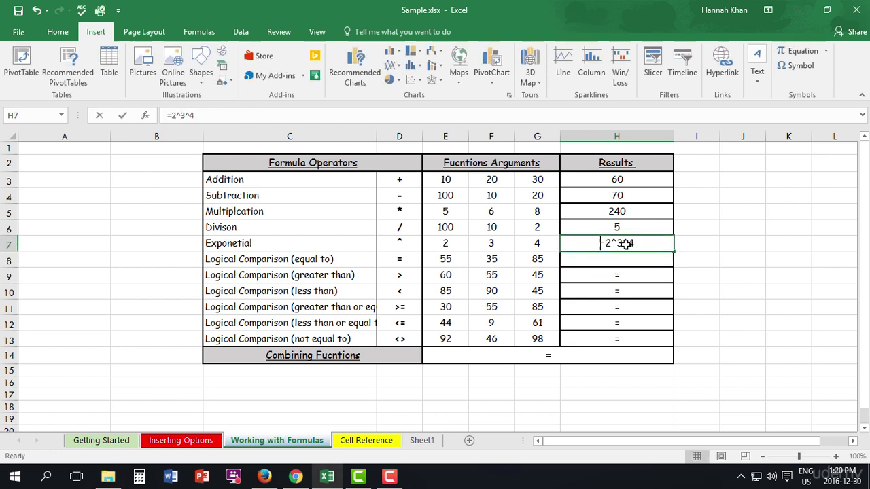
pyautogui.press('BackSpace')
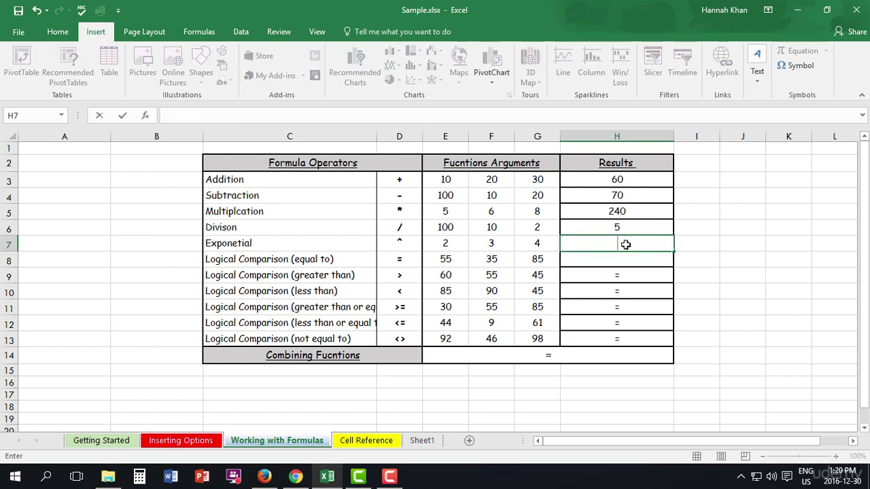
pyautogui.click(443, 244)
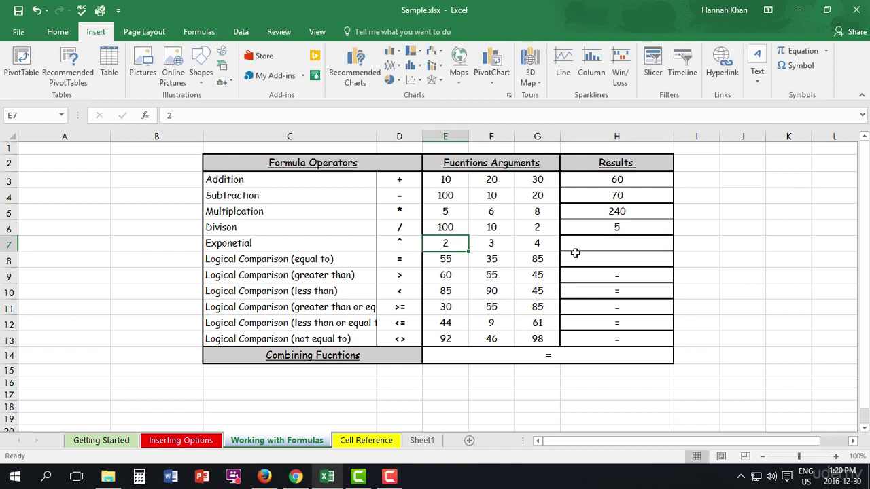
# - Try the cell-reference formula =E7^F7^E4 in H7 and undo the entry
pyautogui.click(601, 247)
pyautogui.write('=')
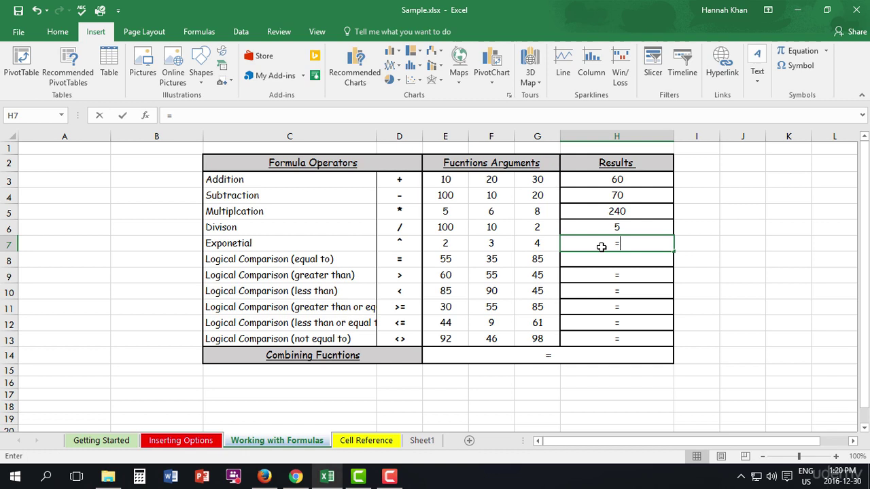
pyautogui.click(449, 243)
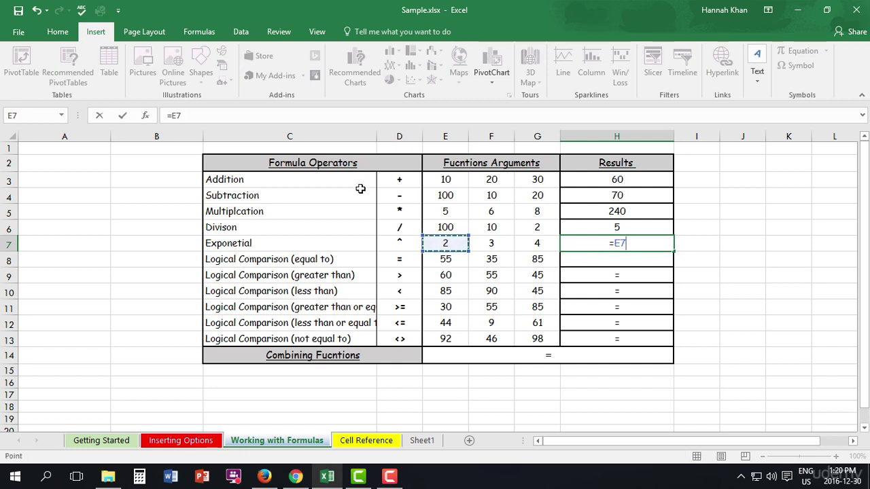
pyautogui.write('^')
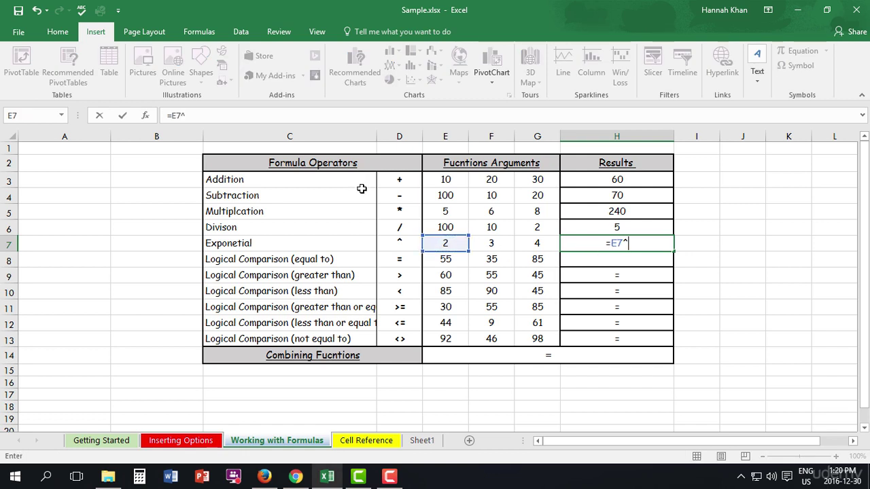
pyautogui.click(494, 243)
pyautogui.write('^')
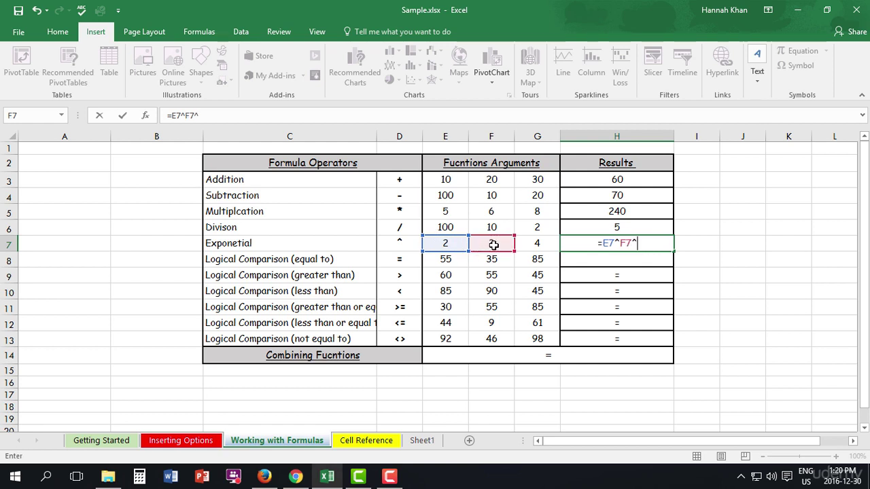
pyautogui.click(449, 195)
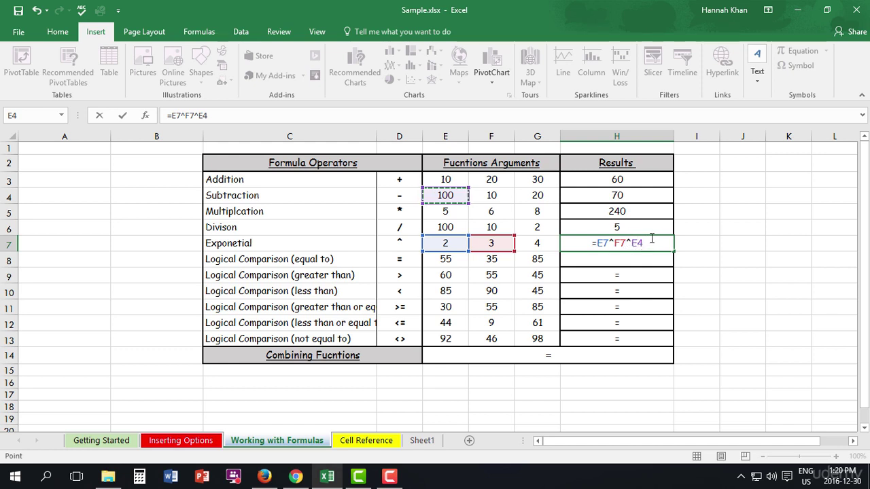
pyautogui.press('Return')
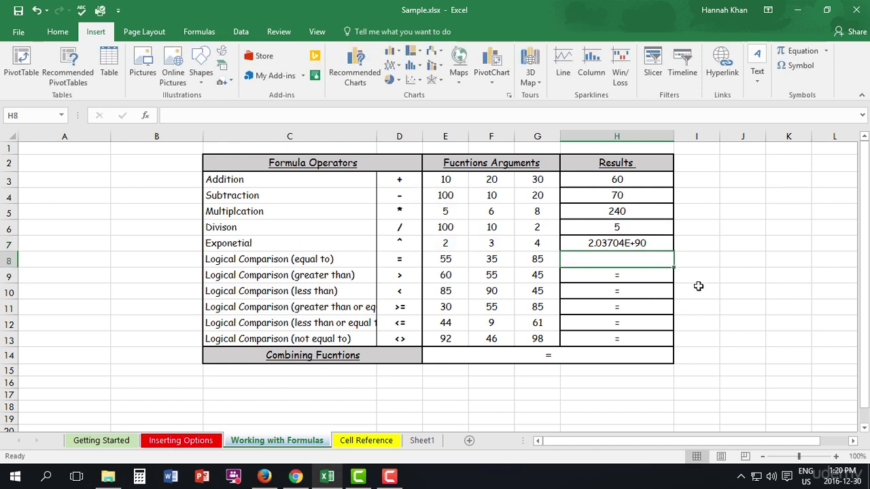
pyautogui.hotkey('ctrl', 'z')
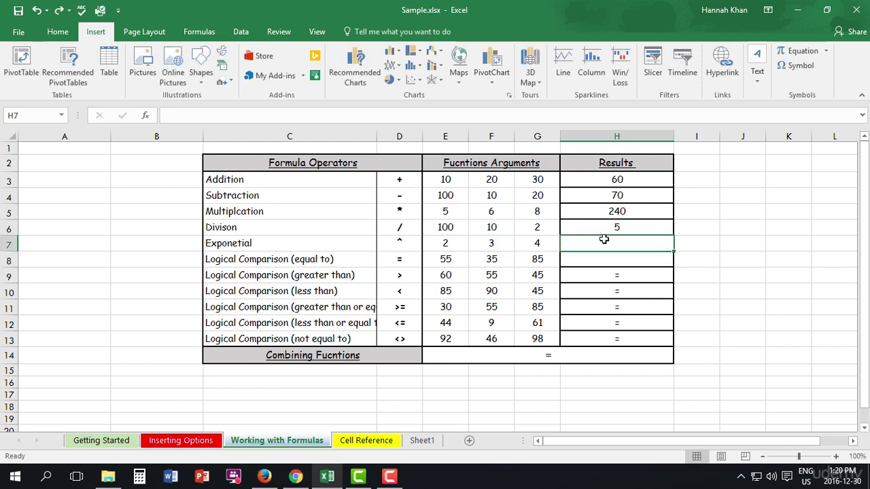
# - Enter the cell-reference formula =E7^F7^G7 in H7 as the exponential result
pyautogui.write('=')
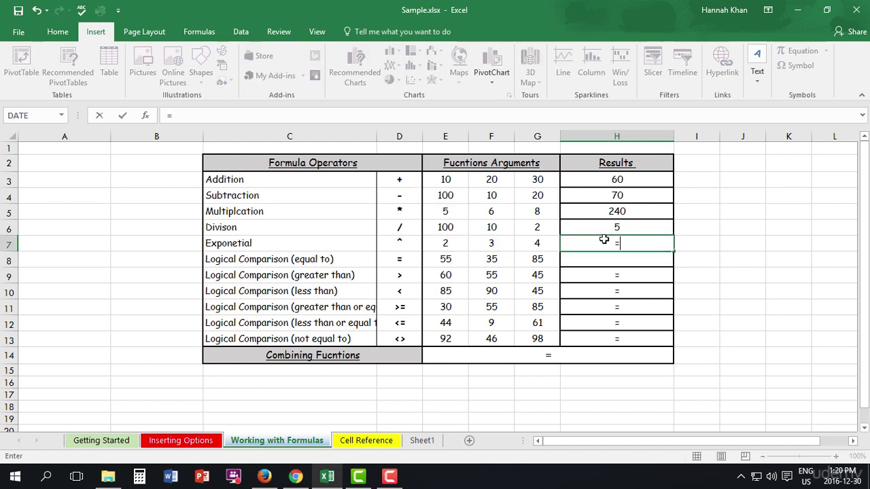
pyautogui.click(450, 248)
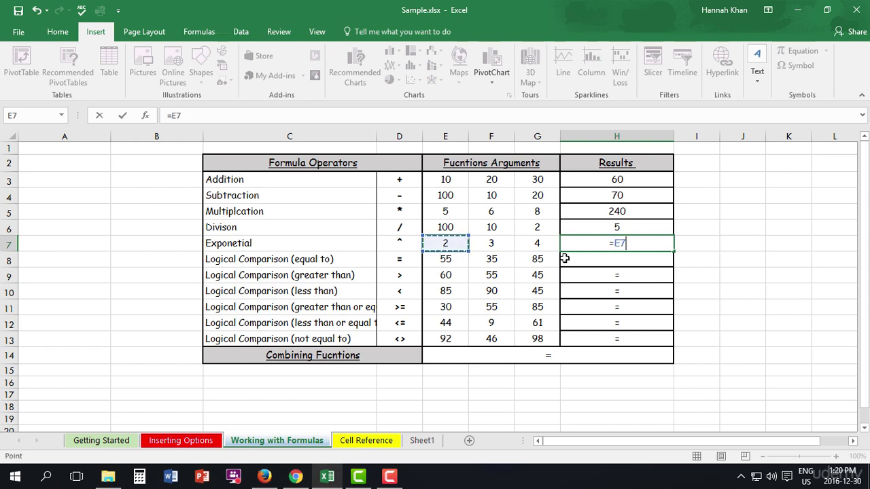
pyautogui.write('^')
pyautogui.click(501, 243)
pyautogui.write('^')
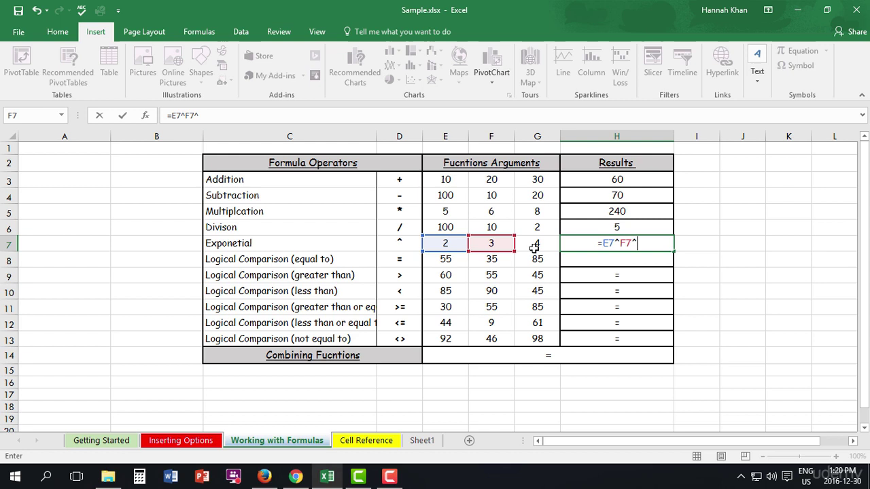
pyautogui.click(534, 248)
pyautogui.press('Return')
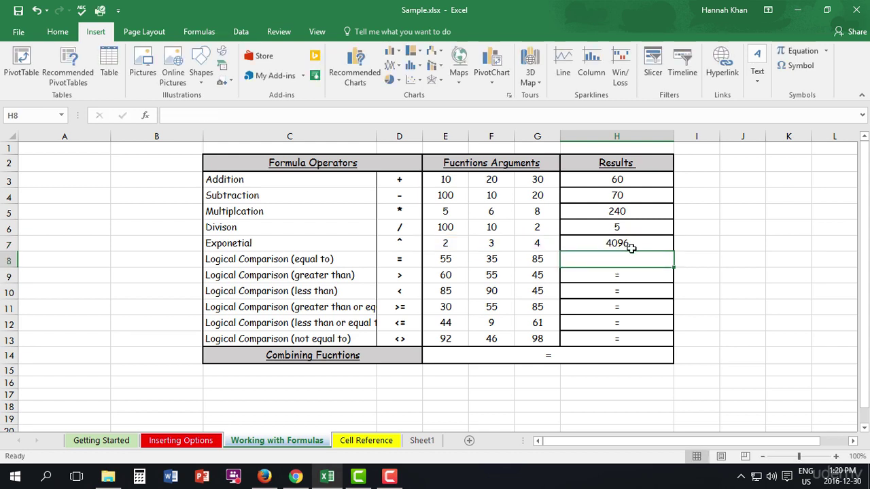